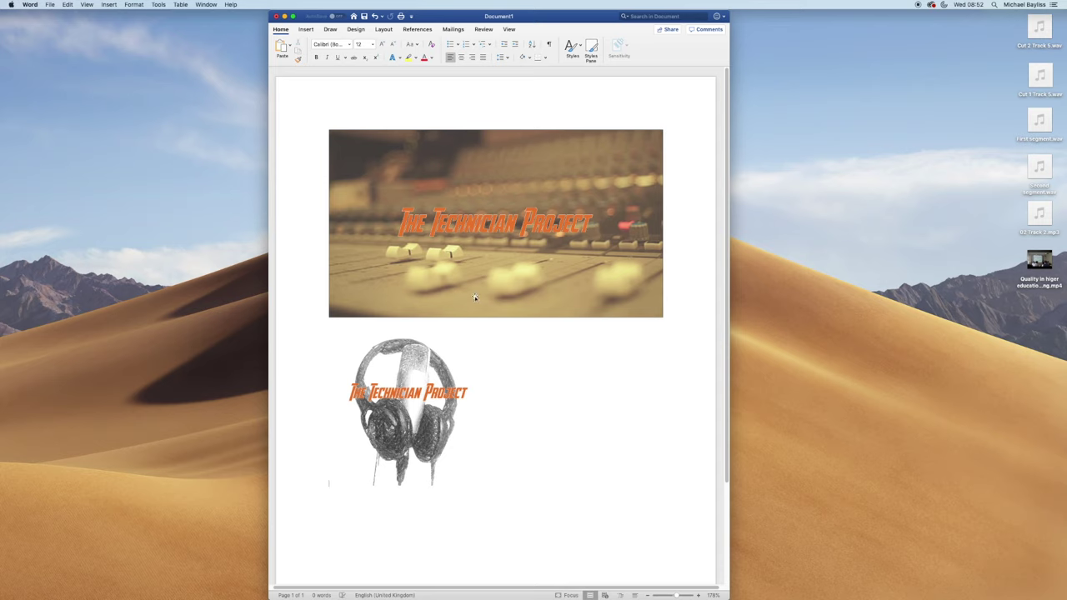
- Select the mixing-desk banner and show its Picture Format tools, briefly checking the Arrange options
{"action": "left_click", "coordinate": [483, 209]}
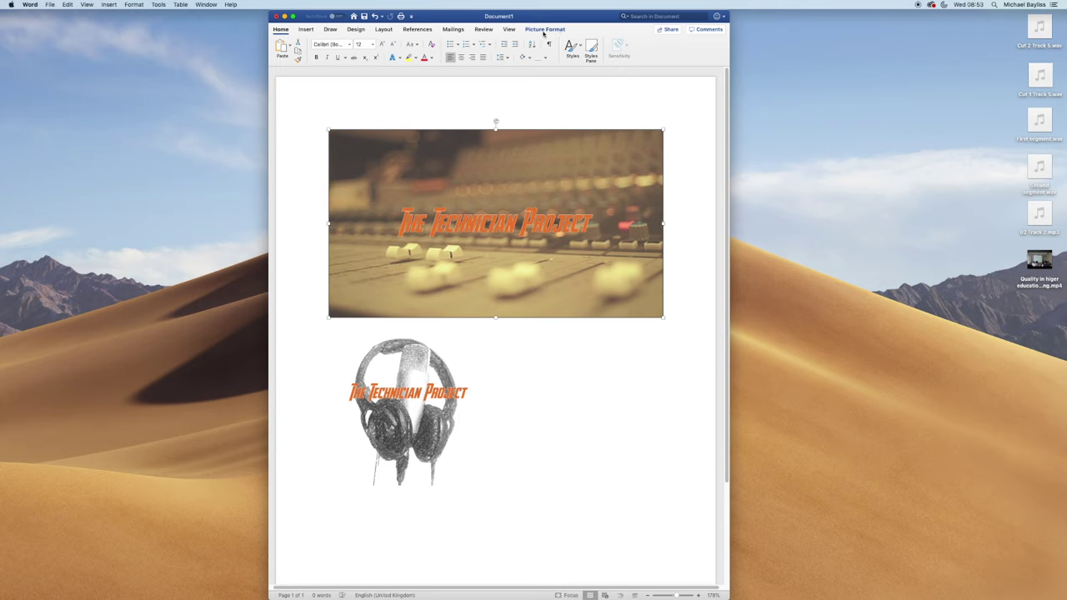
{"action": "left_click", "coordinate": [540, 29]}
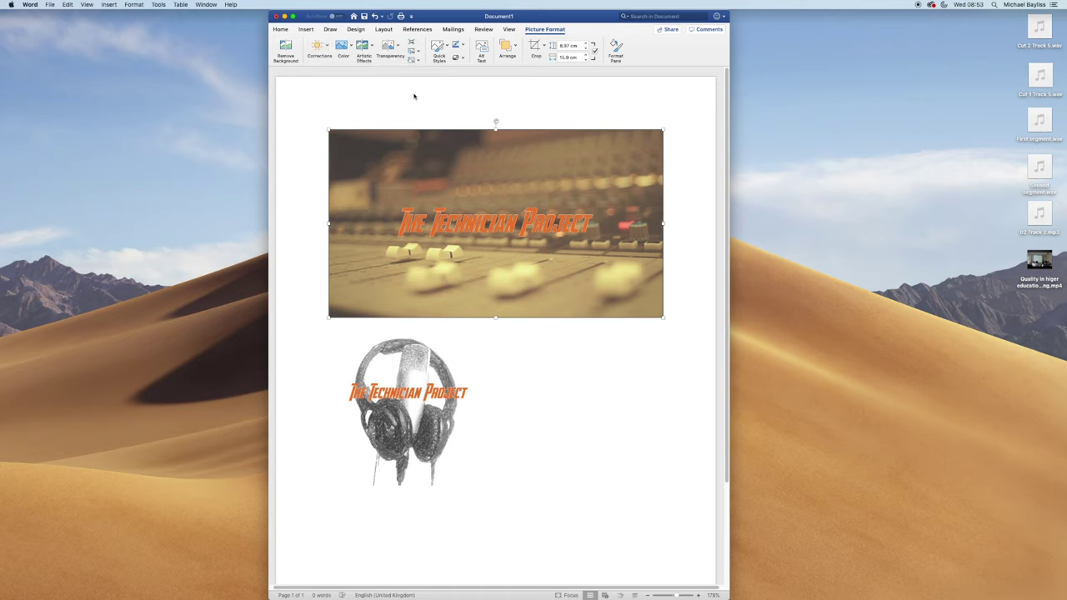
{"action": "left_click", "coordinate": [513, 50]}
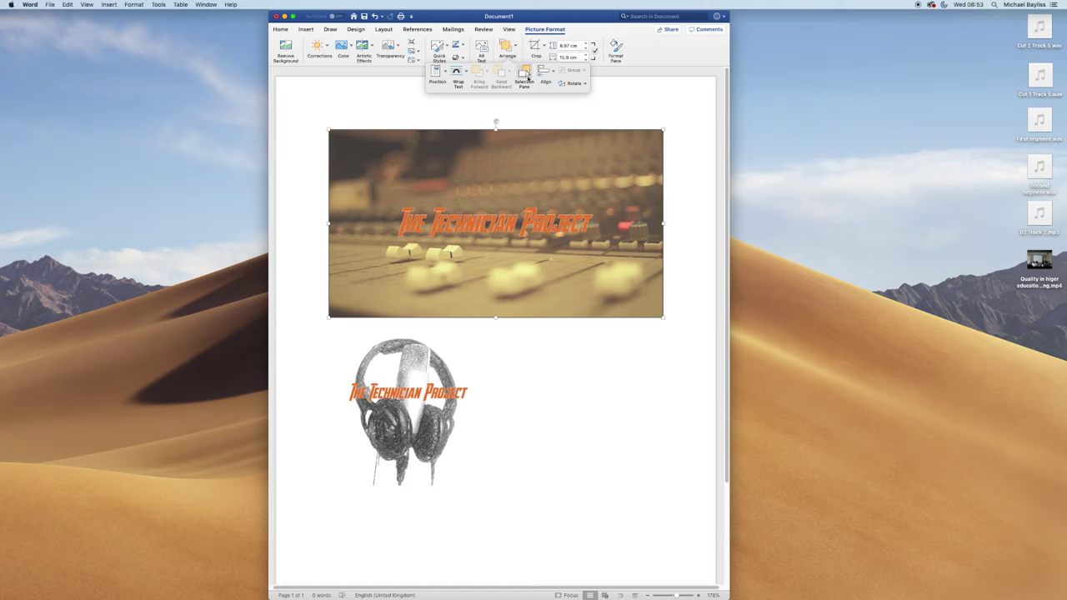
{"action": "left_click", "coordinate": [426, 110]}
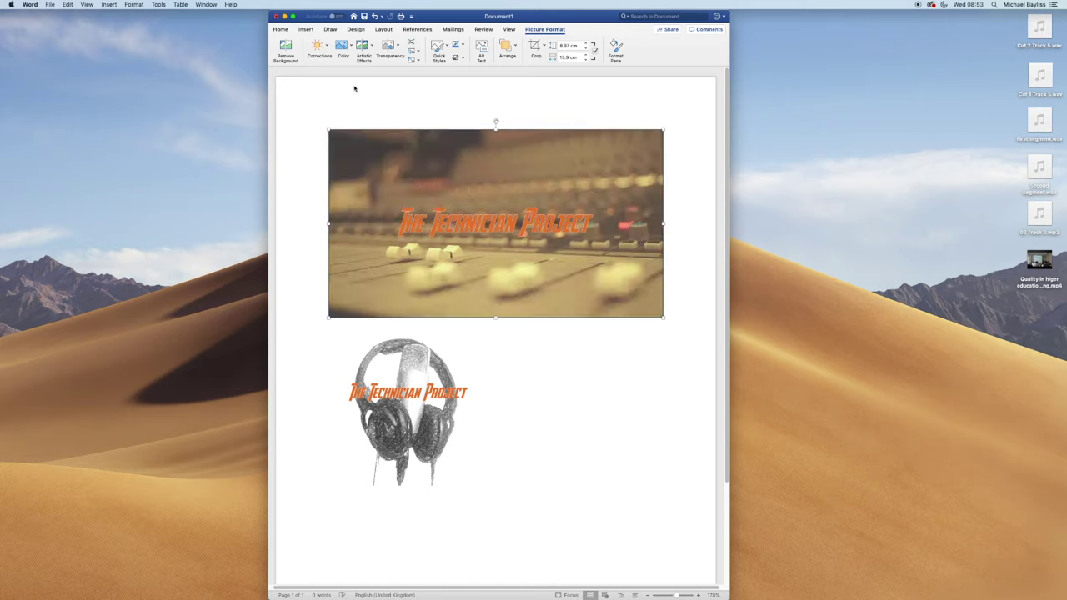
- Recolour the mixing-desk banner to Saturation 0% greyscale and preview the grey result
{"action": "left_click", "coordinate": [344, 46]}
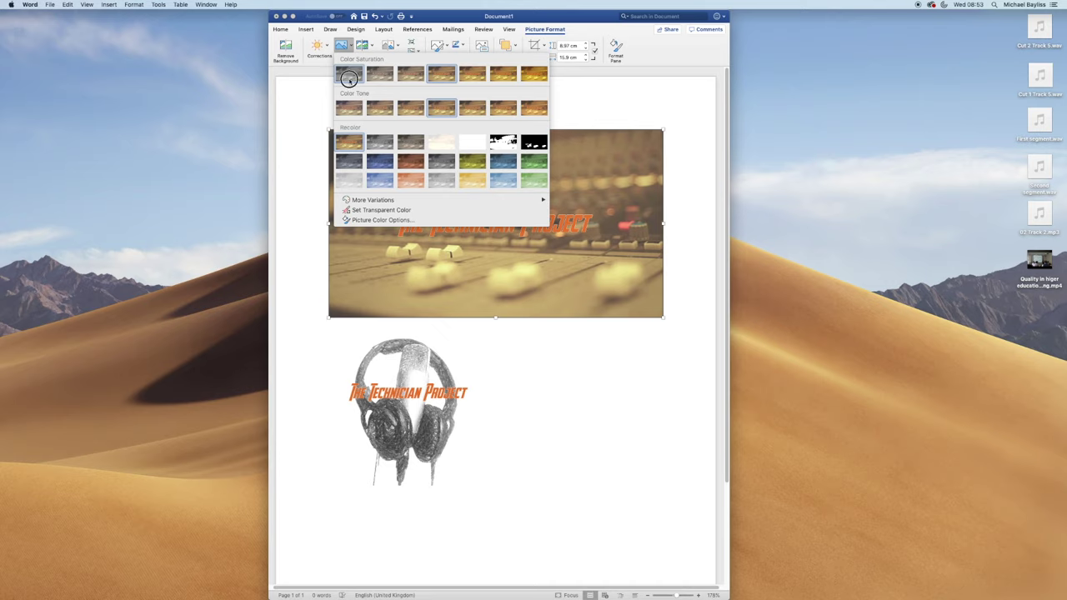
{"action": "left_click", "coordinate": [349, 81]}
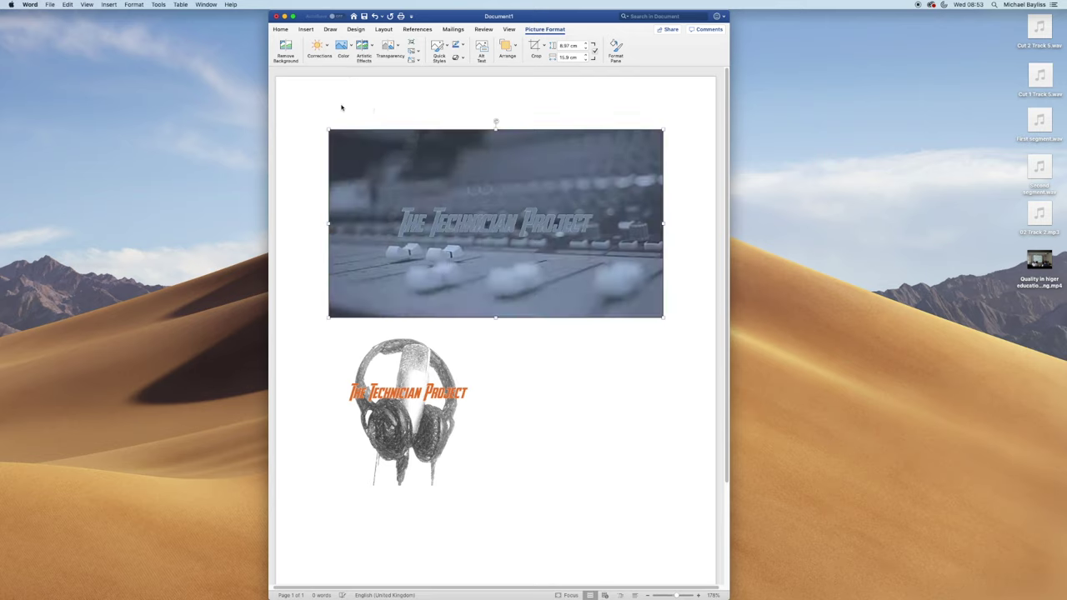
{"action": "left_click", "coordinate": [342, 106]}
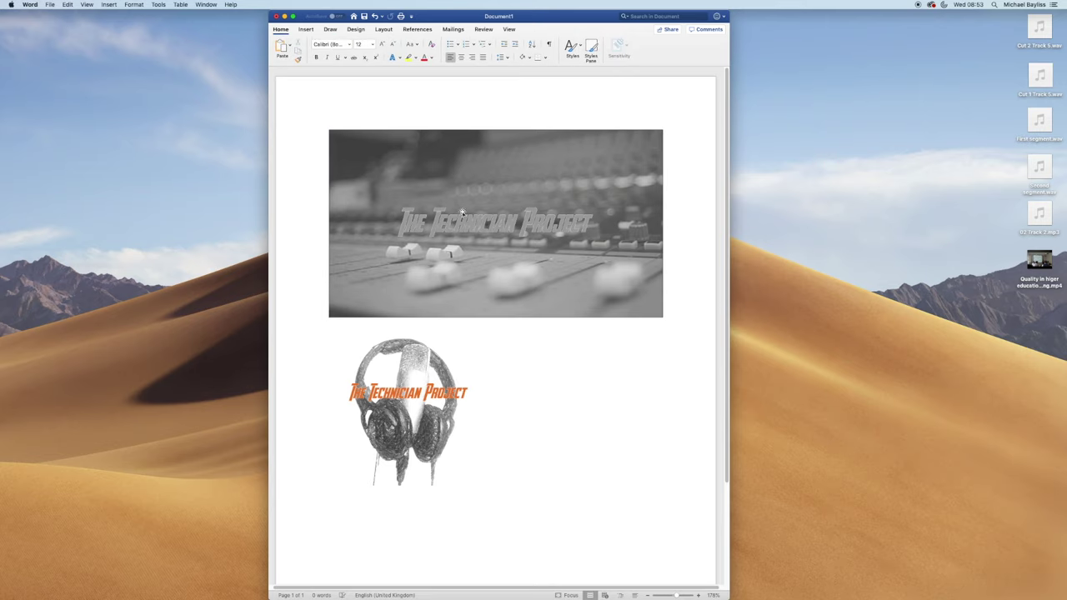
{"action": "left_click", "coordinate": [516, 142]}
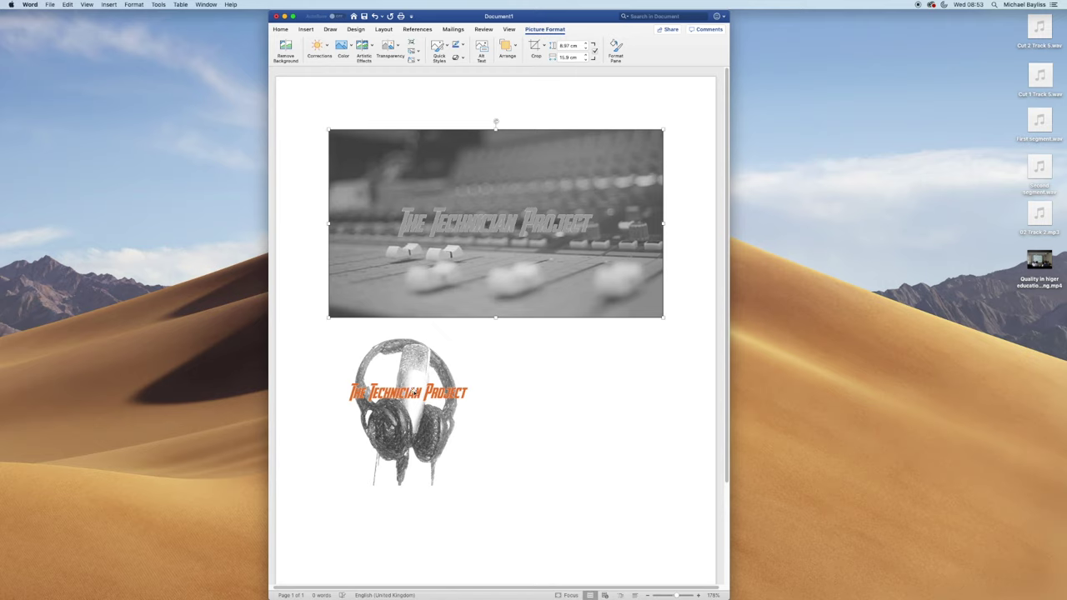
{"action": "left_click", "coordinate": [412, 392]}
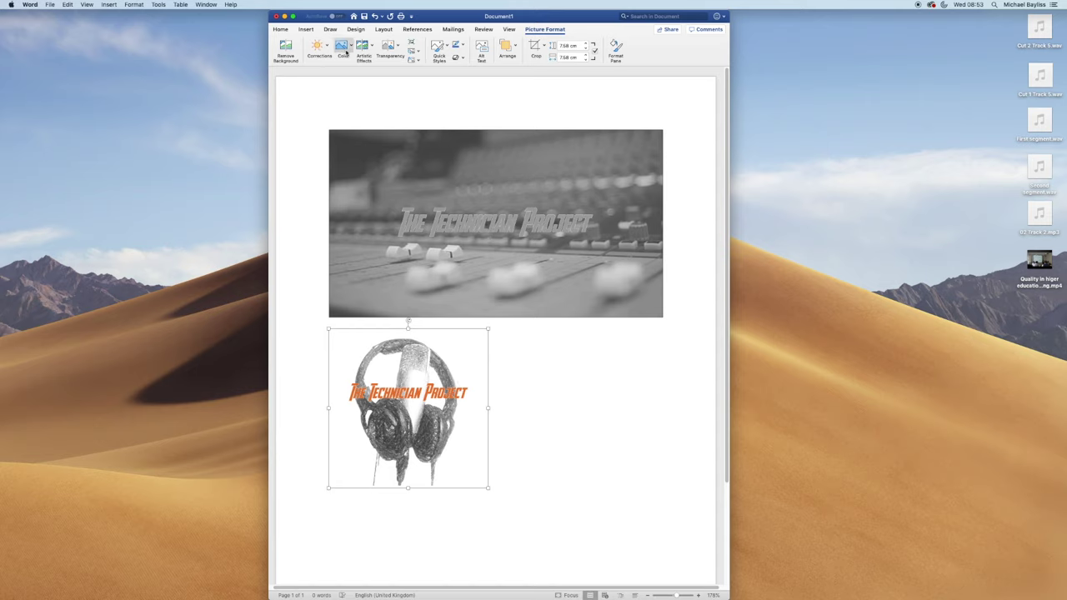
- Apply the orange Recolor option to the headphones logo and preview the tint
{"action": "left_click", "coordinate": [344, 52]}
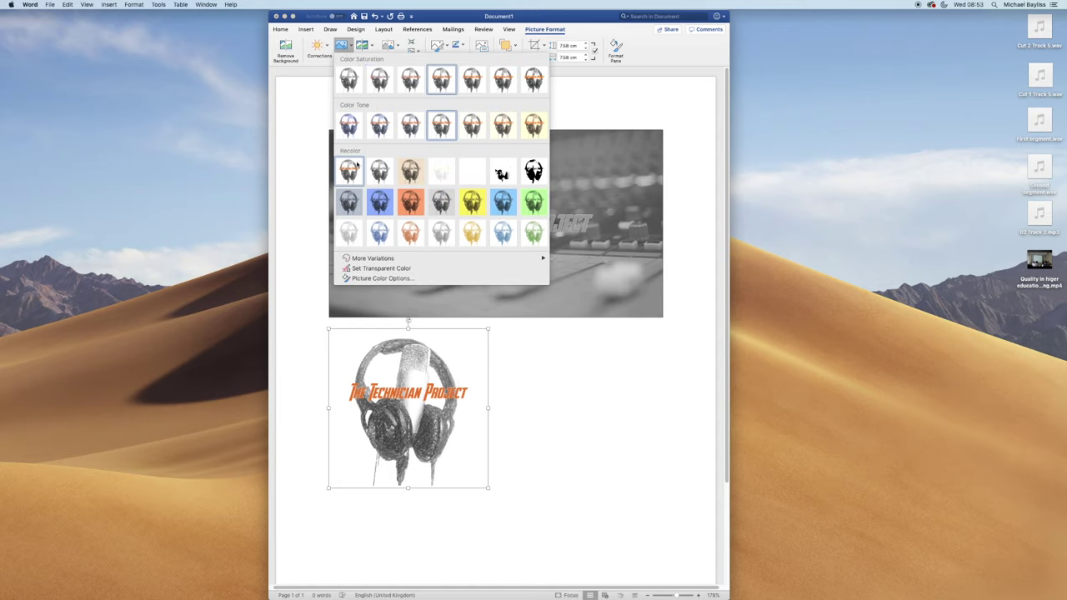
{"action": "left_click", "coordinate": [412, 208]}
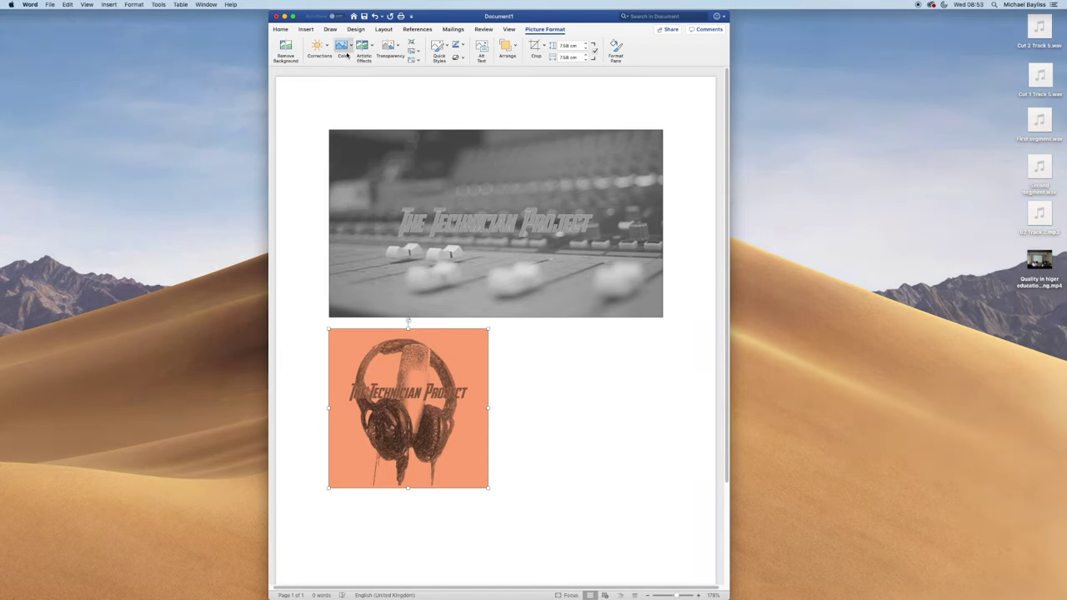
{"action": "left_click", "coordinate": [530, 391]}
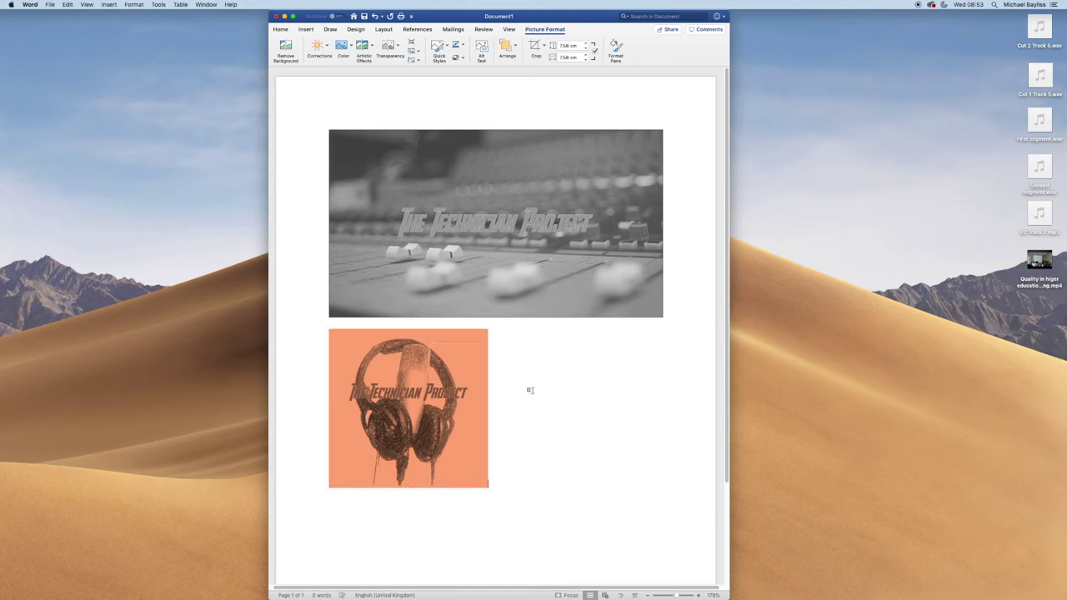
{"action": "left_click", "coordinate": [494, 217]}
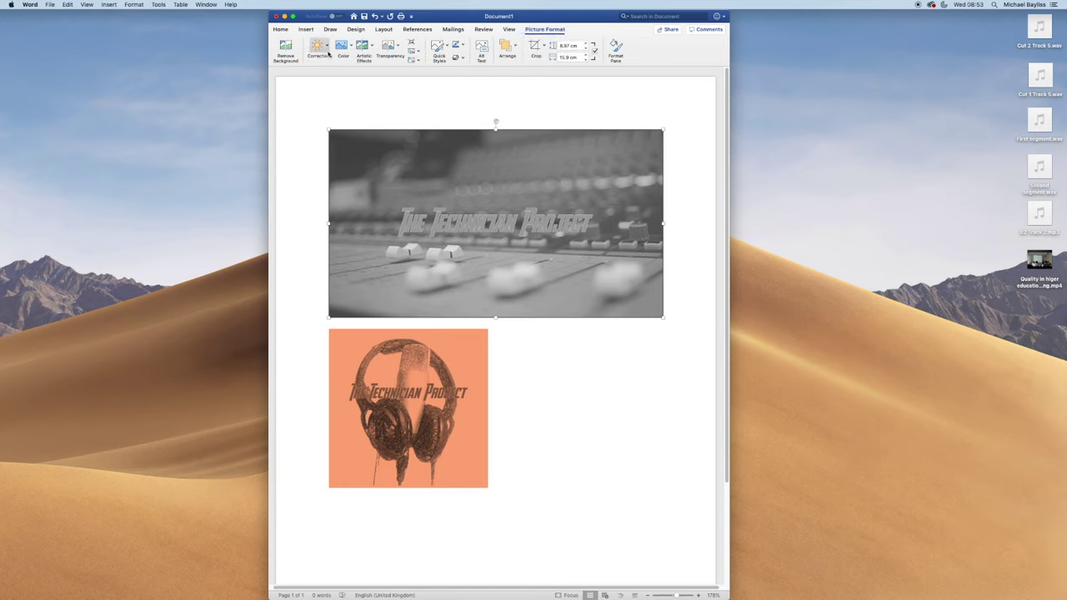
- Start Background Removal on the banner and mark the words 'The' and 'Project' as areas to keep
{"action": "left_click", "coordinate": [286, 50]}
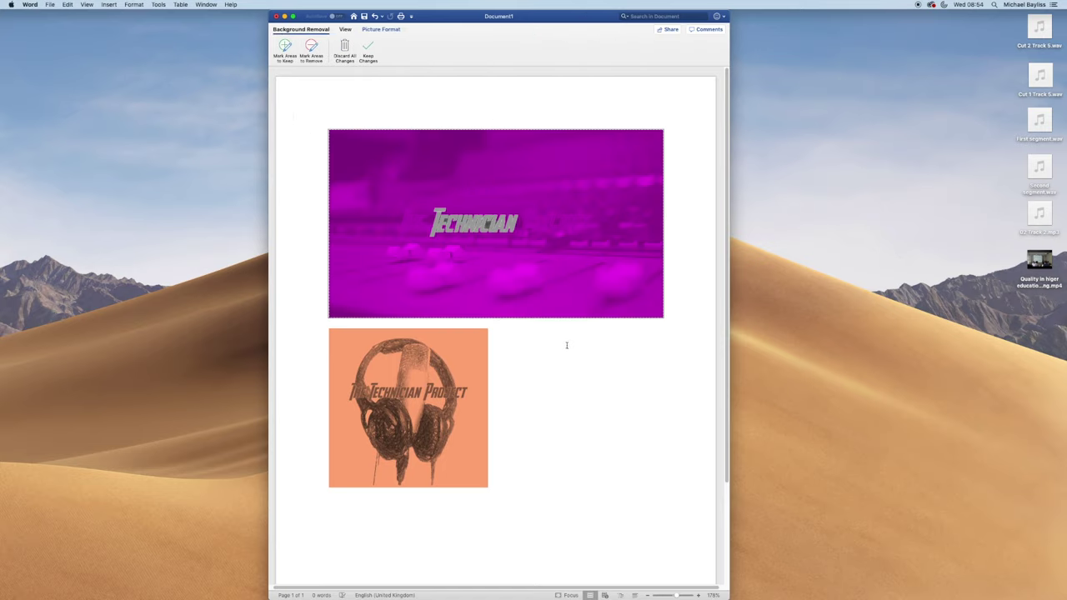
{"action": "left_click", "coordinate": [285, 48]}
{"action": "left_click", "coordinate": [420, 219]}
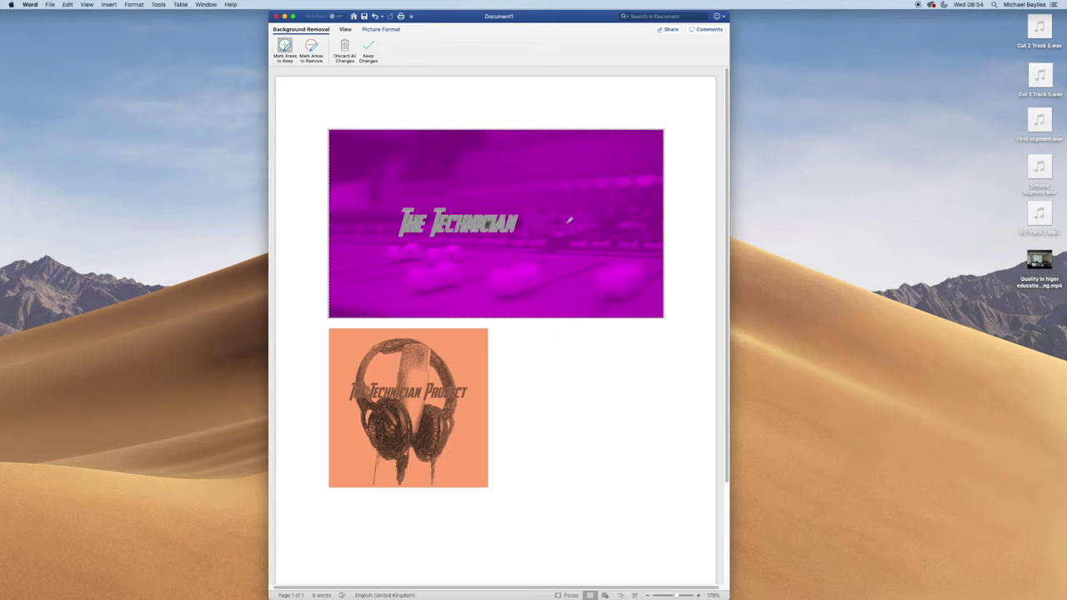
{"action": "left_click", "coordinate": [569, 220]}
{"action": "left_click", "coordinate": [525, 276]}
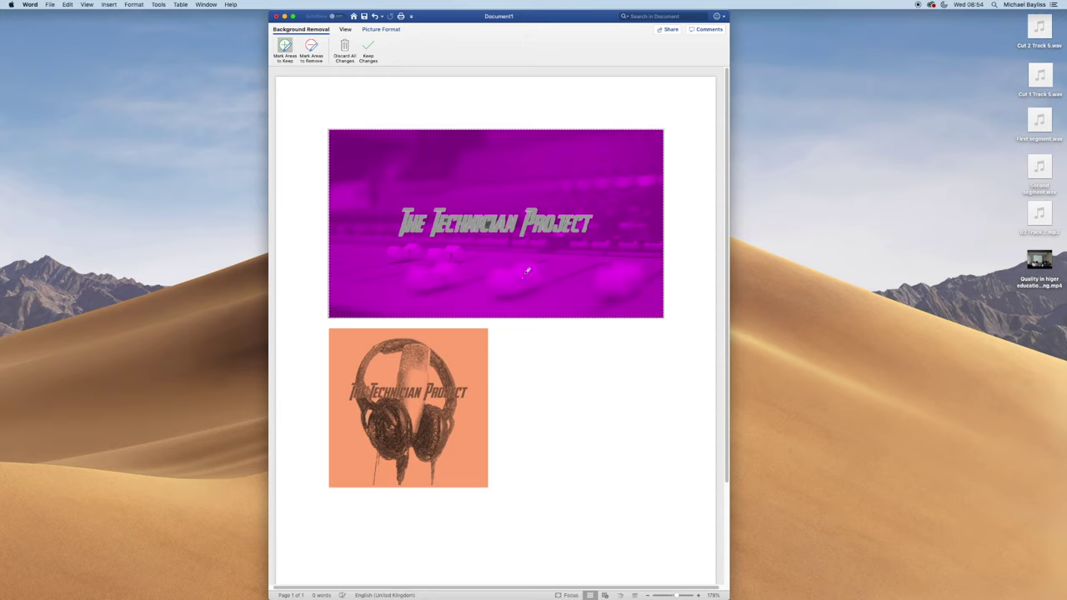
- Keep the background removal changes so only the grey title remains, then deselect the banner
{"action": "key", "text": "Escape"}
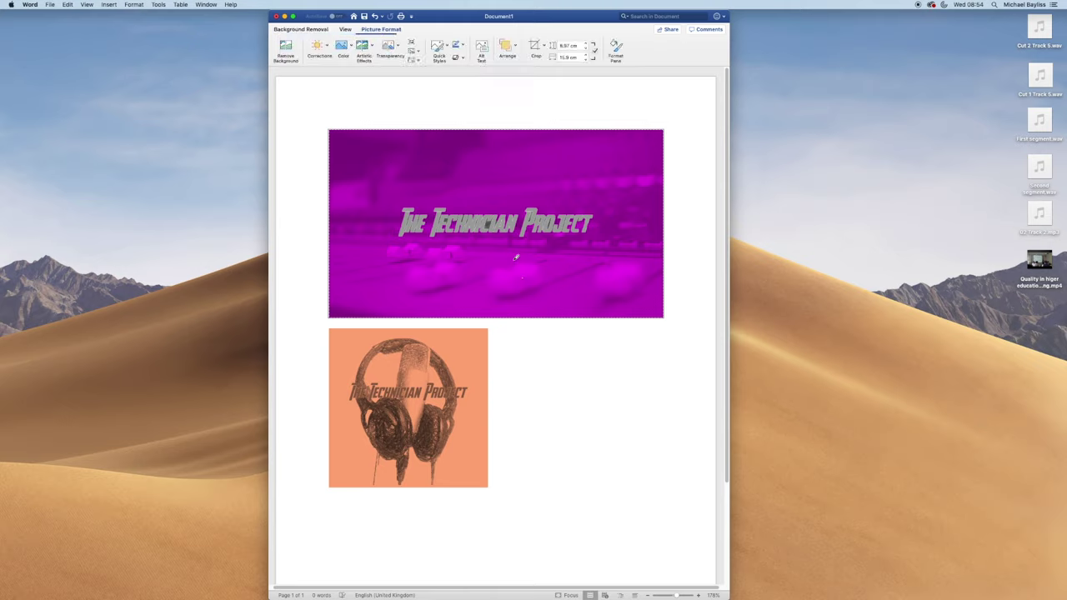
{"action": "key", "text": "super+z"}
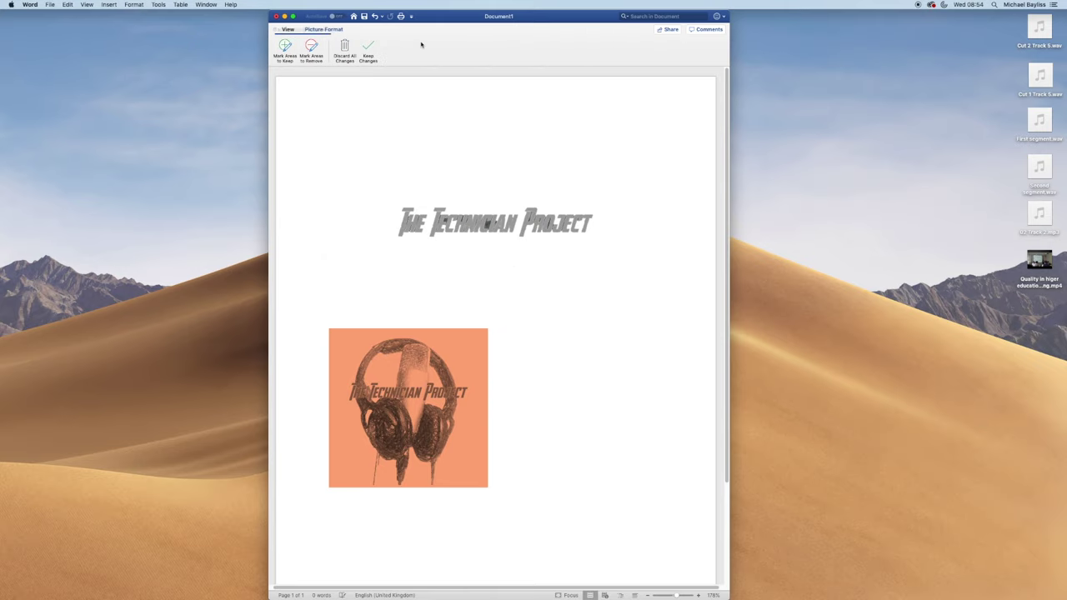
{"action": "left_click", "coordinate": [368, 49]}
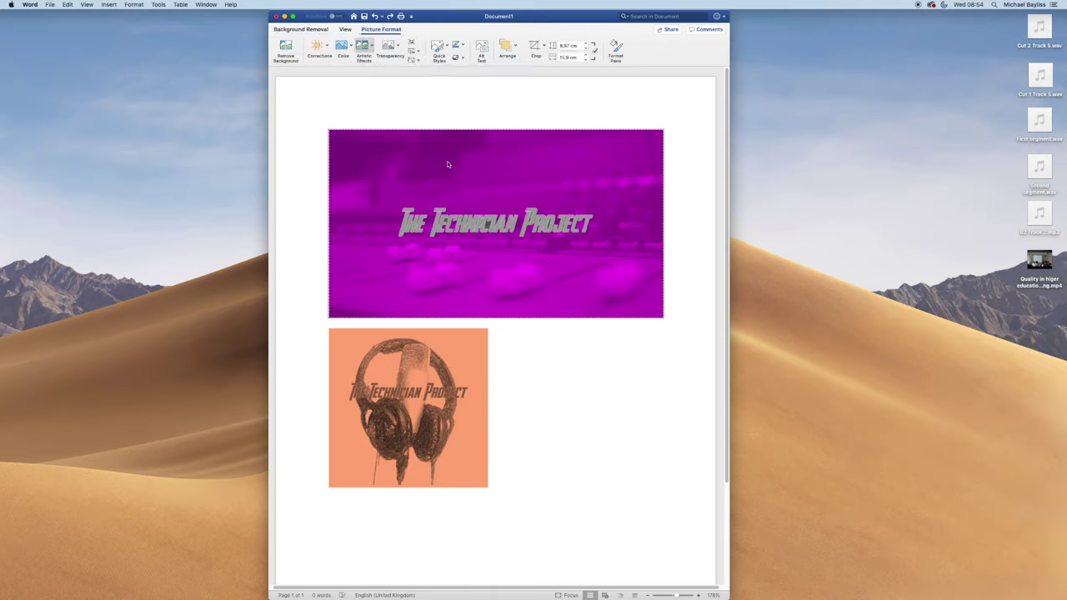
{"action": "left_click", "coordinate": [631, 481]}
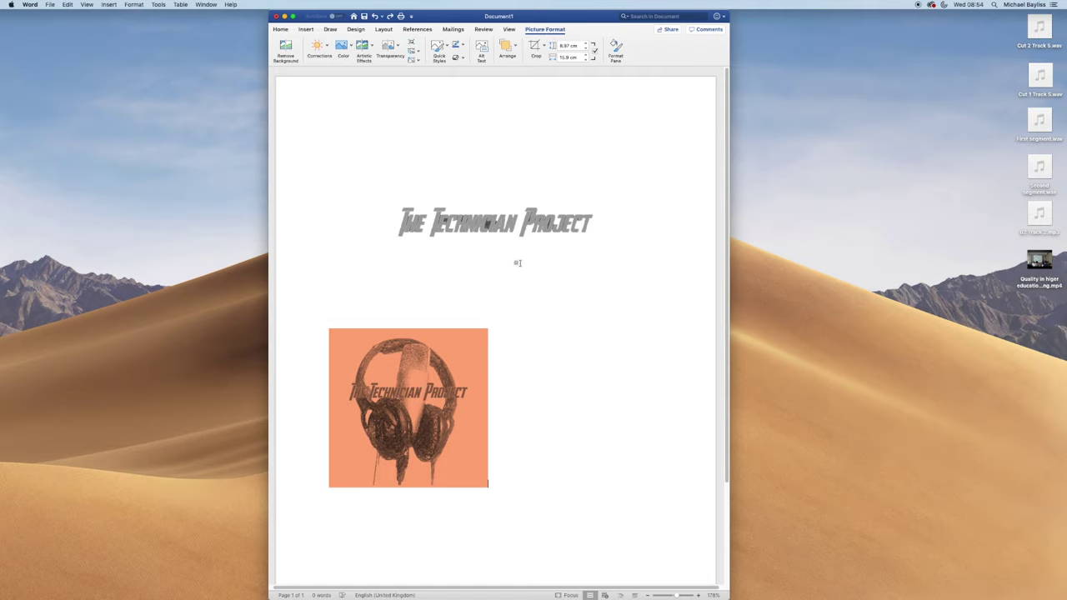
- Apply the Glow Edges artistic effect to the orange headphones picture
{"action": "left_click", "coordinate": [482, 150]}
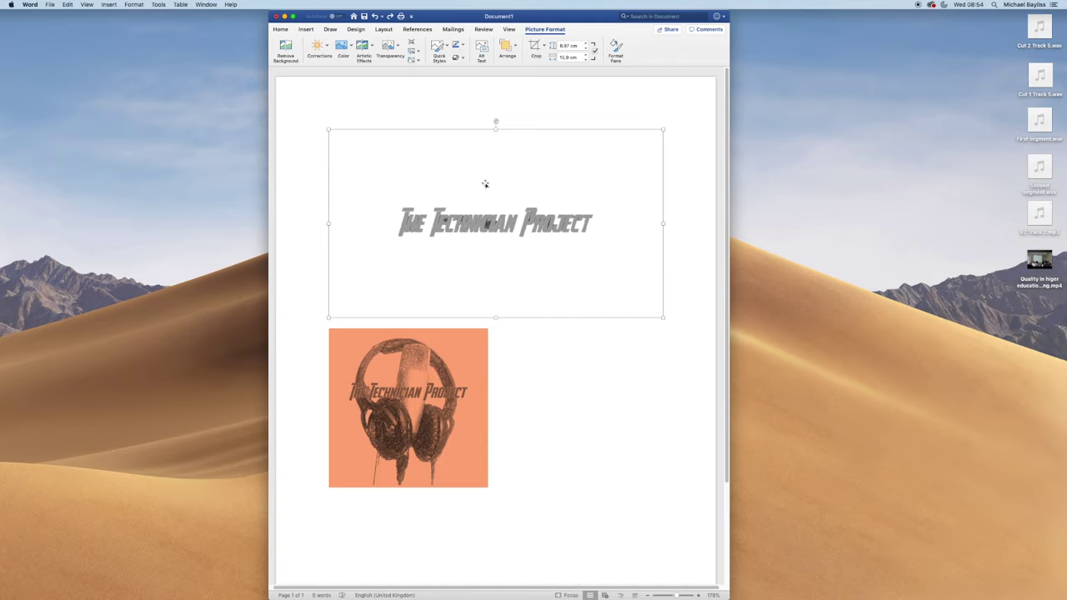
{"action": "left_click", "coordinate": [457, 350]}
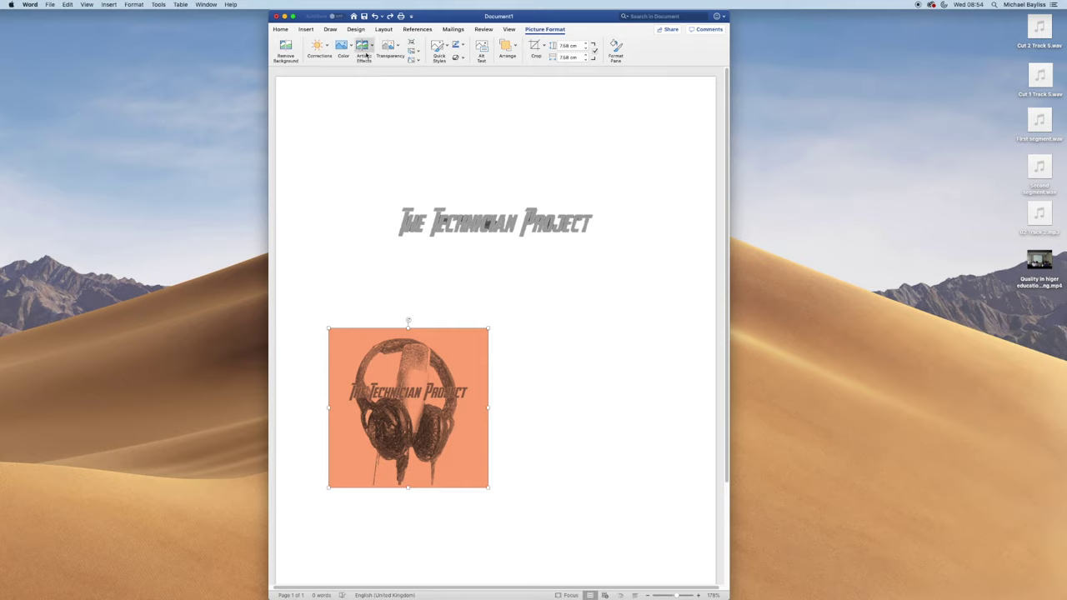
{"action": "left_click", "coordinate": [365, 54]}
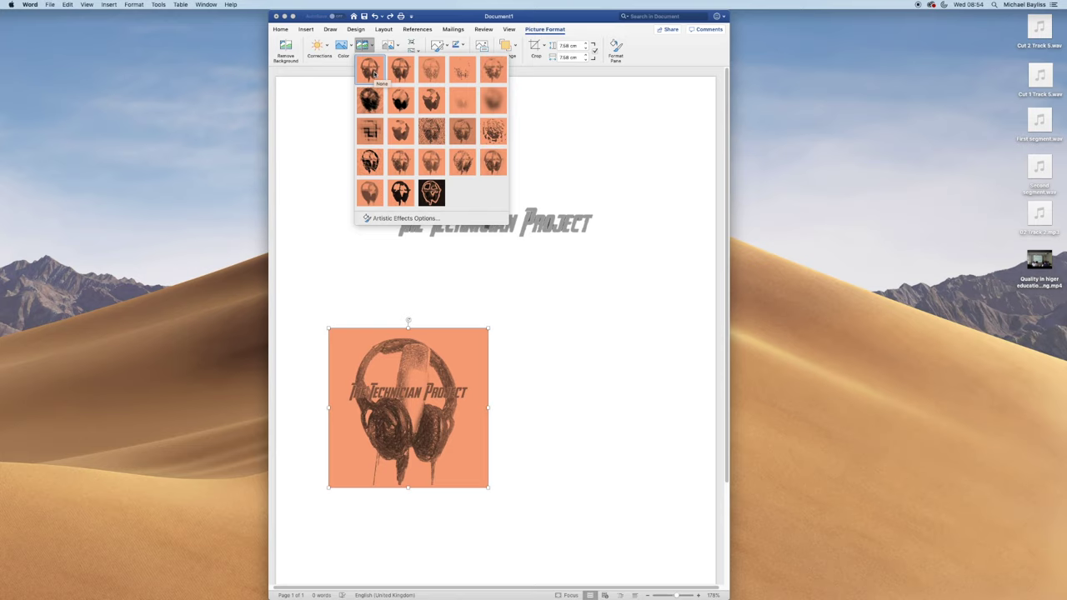
{"action": "left_click", "coordinate": [440, 200]}
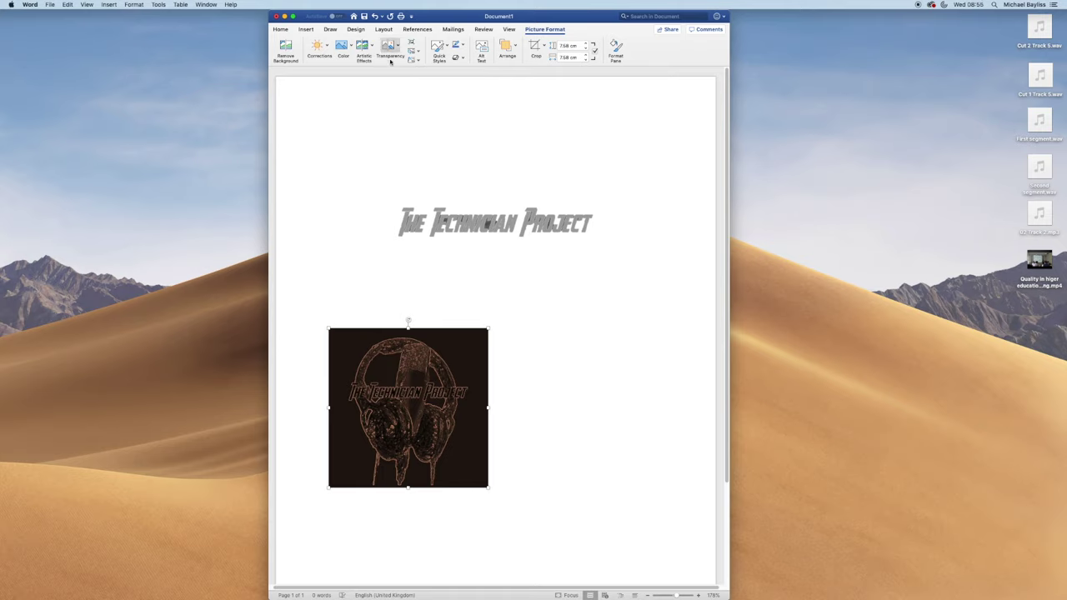
{"action": "left_click", "coordinate": [481, 52]}
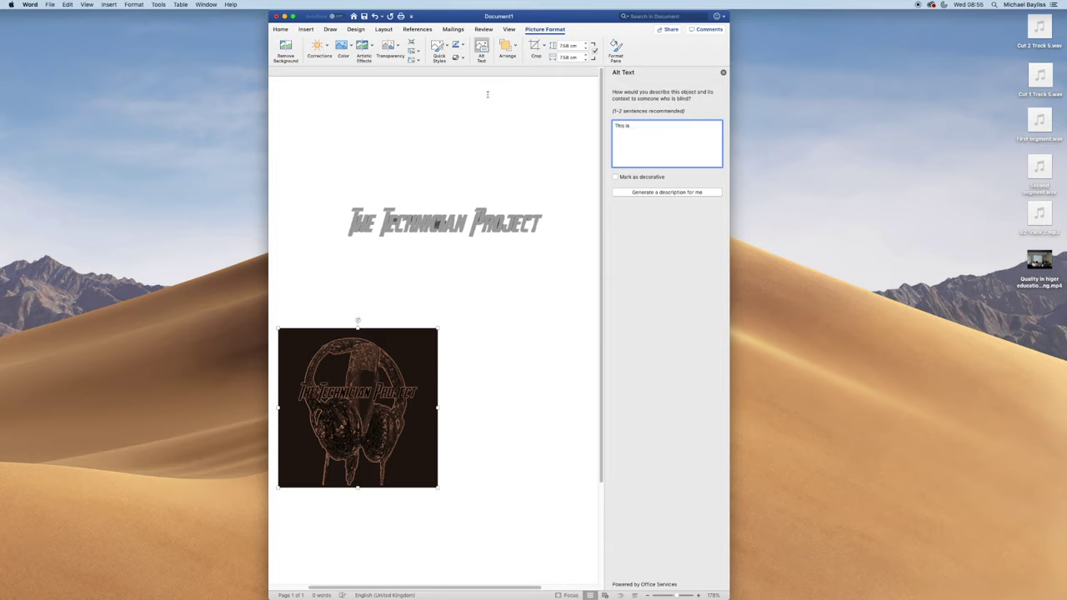
- Set the headphones picture's alt text to 'This is the end card for the the technician project', leaving it non-decorative
{"action": "type", "text": "This is the d"}
{"action": "type", "text": "nd card for the the technician project"}
{"action": "left_click", "coordinate": [644, 178]}
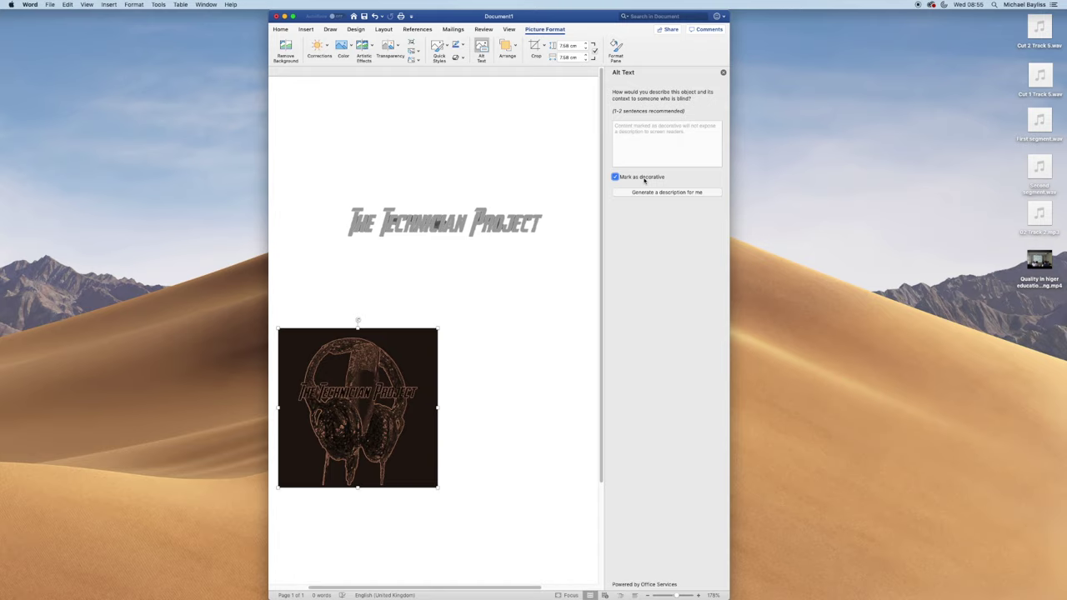
{"action": "left_click", "coordinate": [645, 178]}
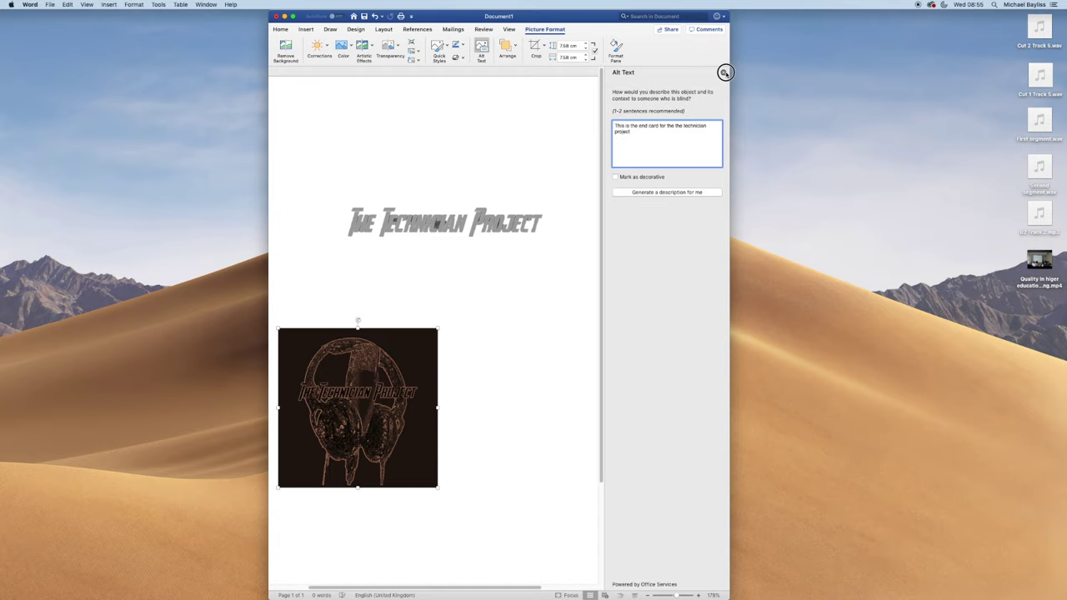
{"action": "left_click", "coordinate": [724, 73]}
- Open the Format Picture pane for the headphones logo and expand its Fill & Line fill settings
{"action": "left_click", "coordinate": [571, 437]}
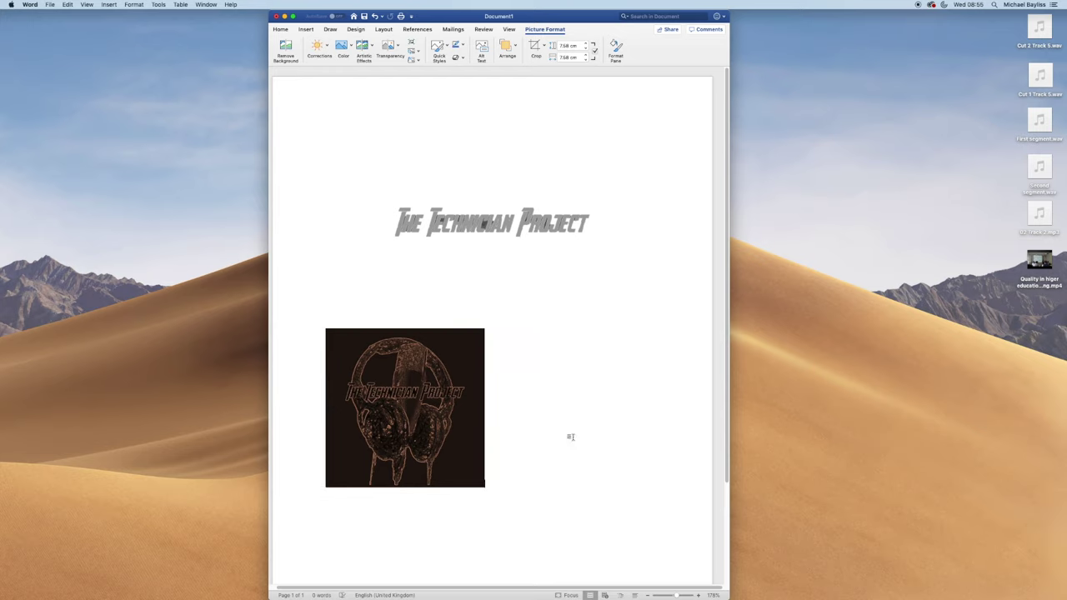
{"action": "left_click", "coordinate": [395, 416]}
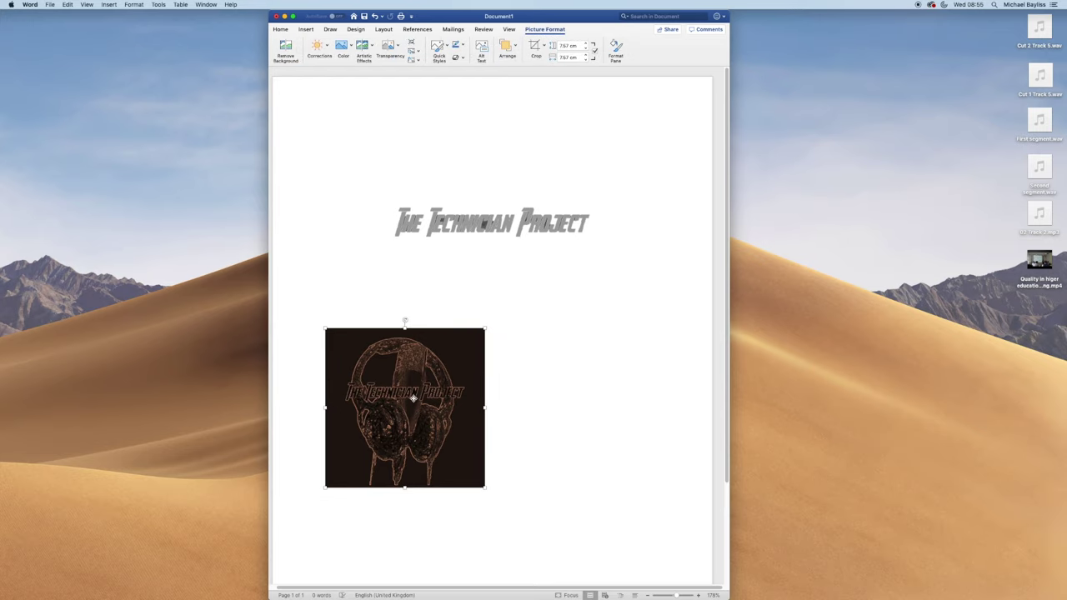
{"action": "left_click", "coordinate": [615, 50]}
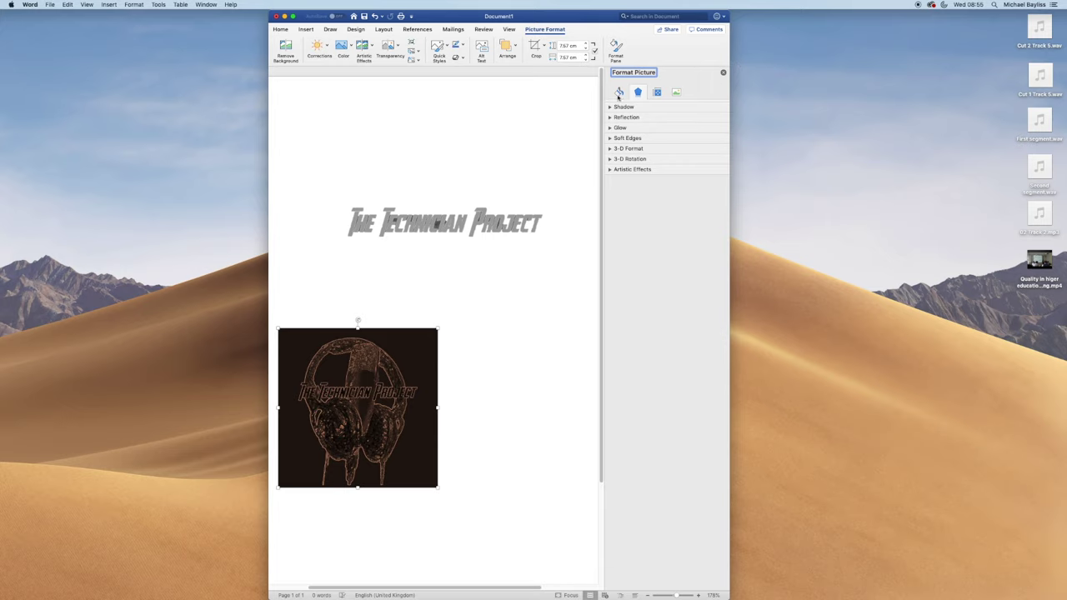
{"action": "left_click", "coordinate": [619, 92]}
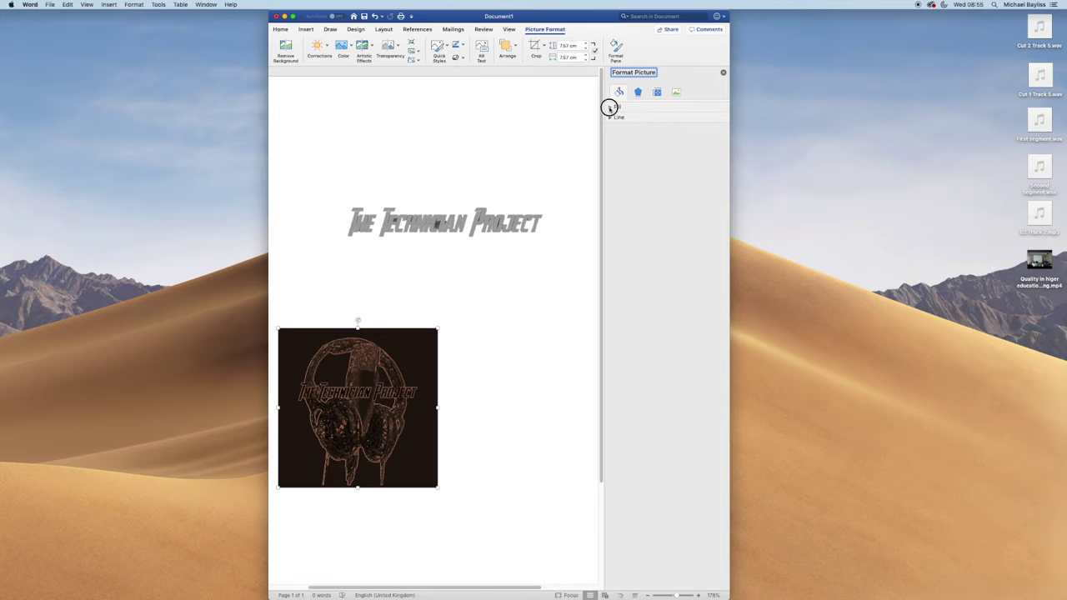
{"action": "left_click", "coordinate": [609, 108]}
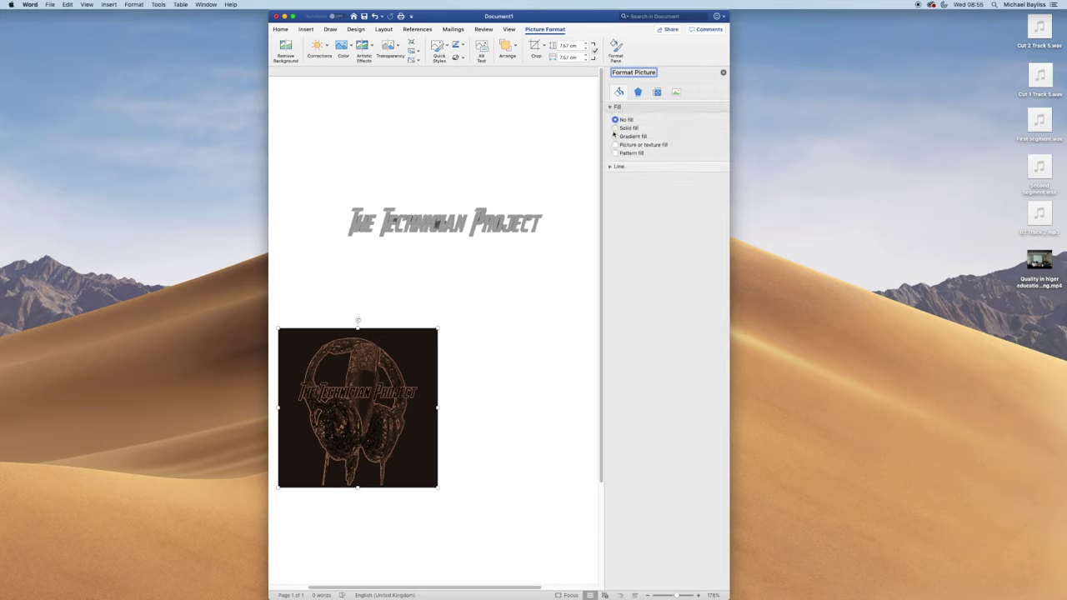
- Try a solid fill at 2% transparency and a gradient fill, then switch to picture or texture fill
{"action": "left_click", "coordinate": [616, 128]}
{"action": "left_click_drag", "start_coordinate": [653, 182], "coordinate": [688, 180]}
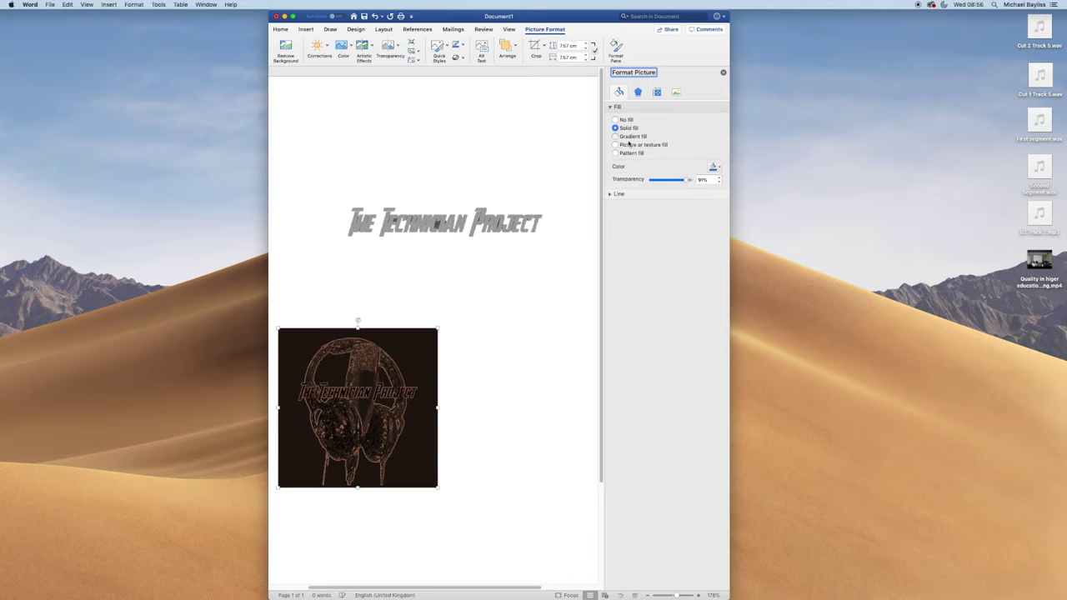
{"action": "left_click", "coordinate": [617, 136]}
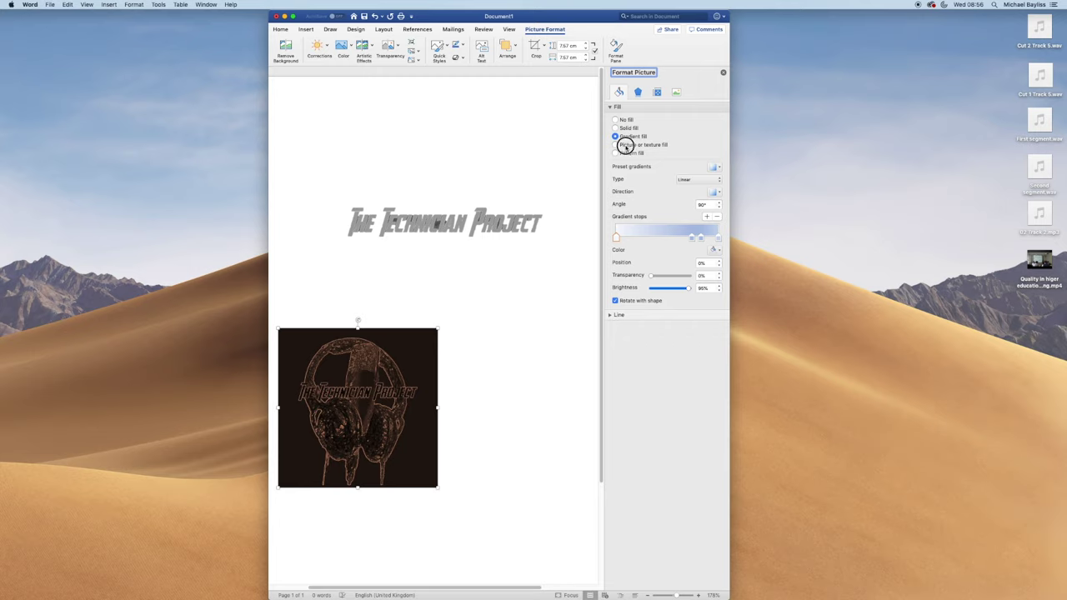
{"action": "left_click", "coordinate": [621, 145]}
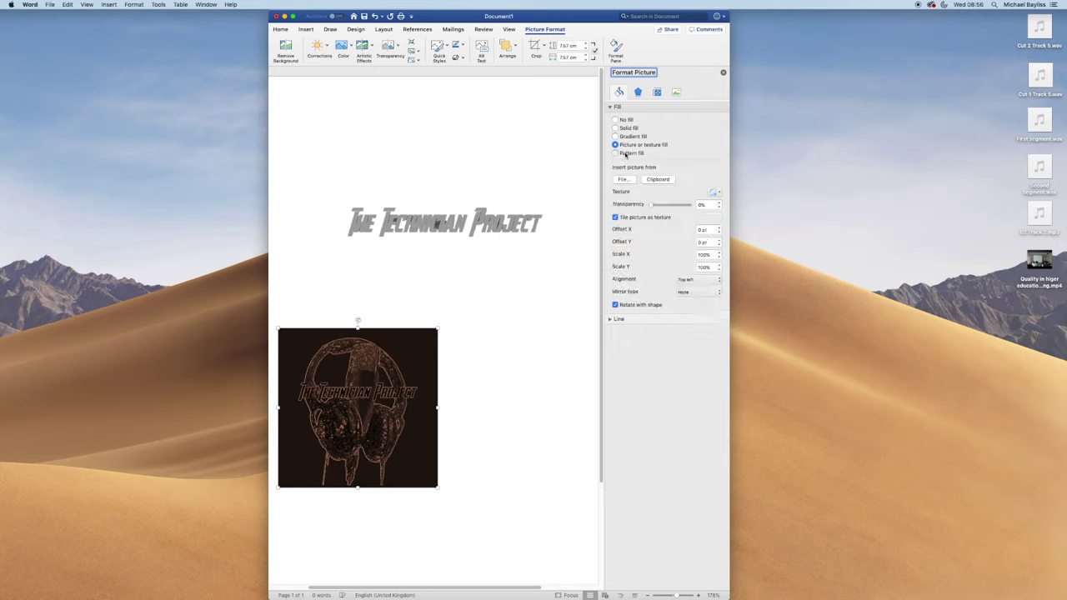